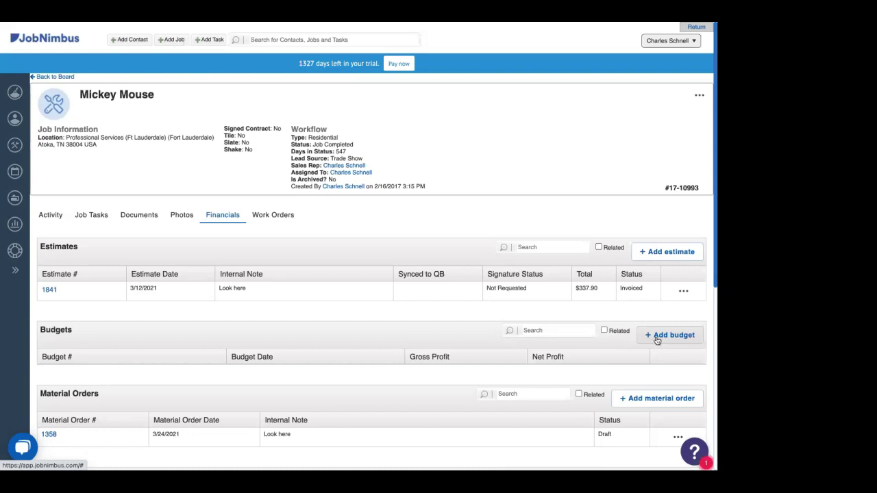
Convert the job's existing estimate into a budget.
left_click(683, 295)
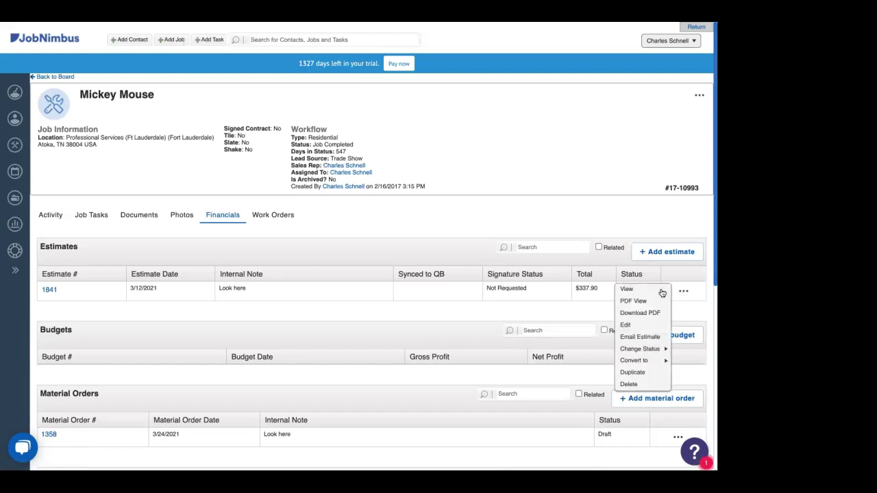
mouse_move(647, 367)
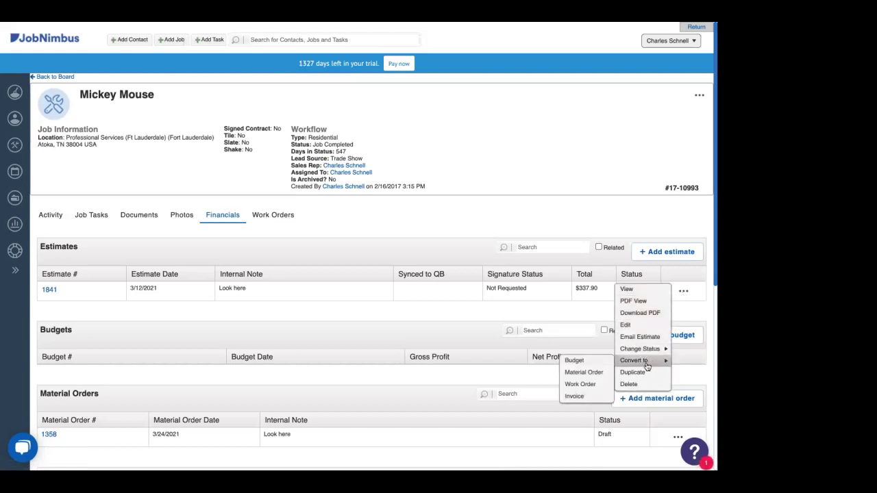
left_click(588, 363)
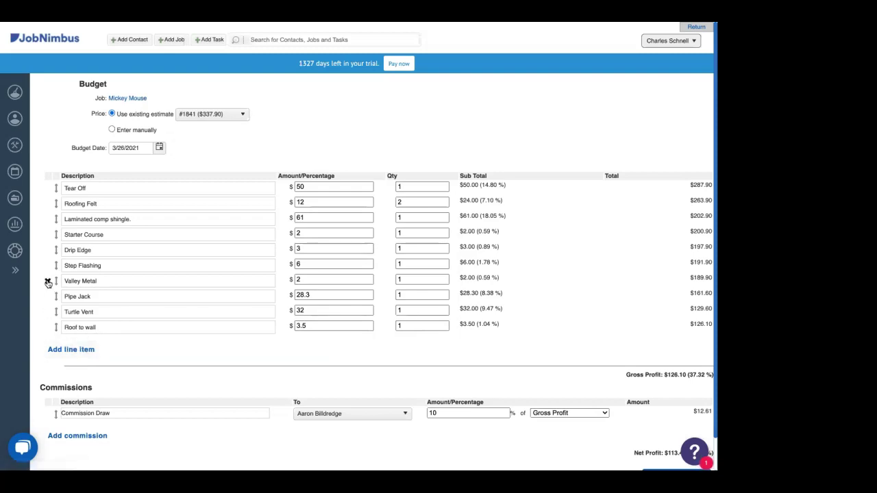
Add a budget line item described as "Credit Card Processing Fee" at a percentage of 3.5 and save it.
left_click(66, 352)
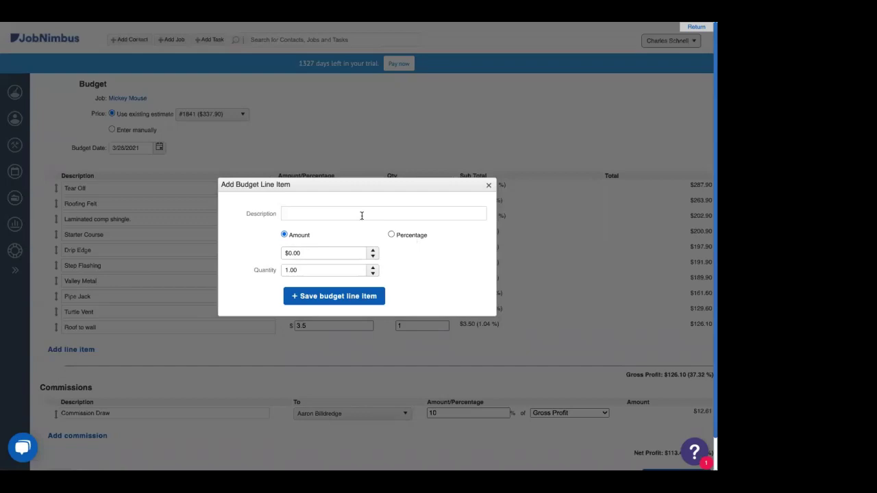
type("Credit ca")
key("BackSpace")
key("BackSpace")
key("BackSpace")
type("Card Processing Fee")
left_click(392, 235)
triple_click(388, 253)
type("3")
type("3")
type(".5")
left_click(340, 278)
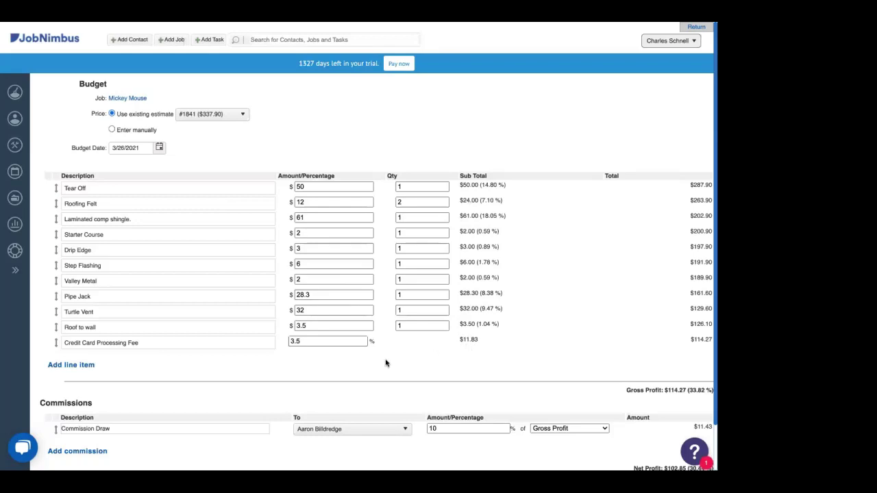
Start a new commission described as "Sales Commission" and assign it to the Sales Rep of Job or Contact.
scroll(386, 363, "down", 1)
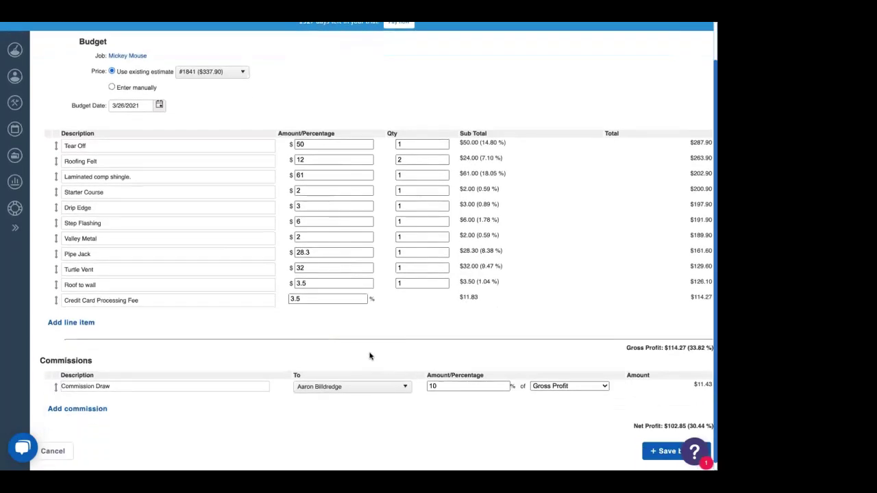
scroll(353, 359, "down", 1)
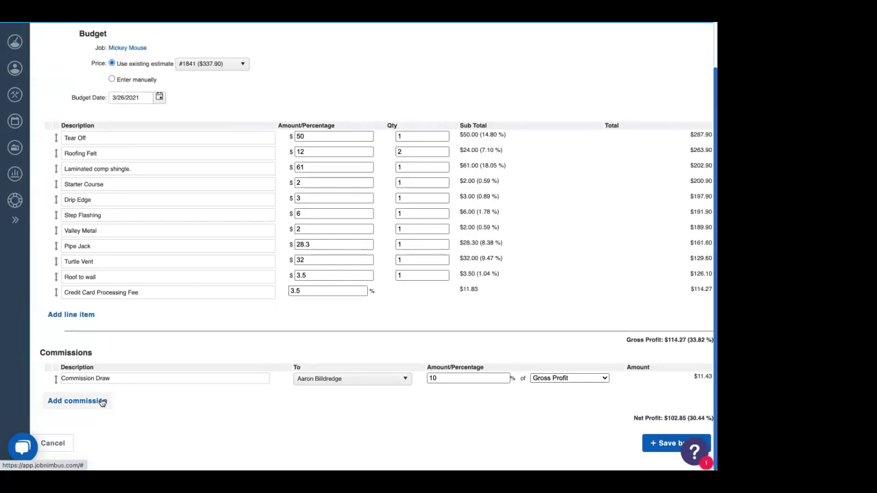
left_click(101, 402)
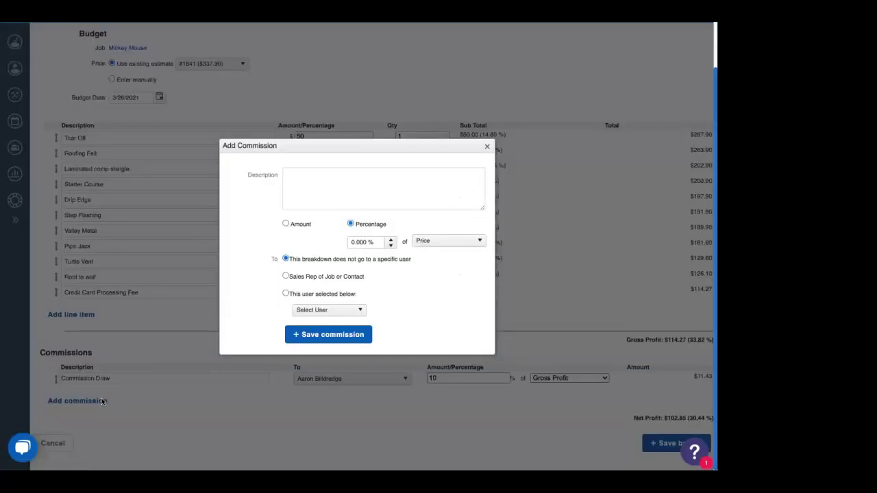
left_click(322, 191)
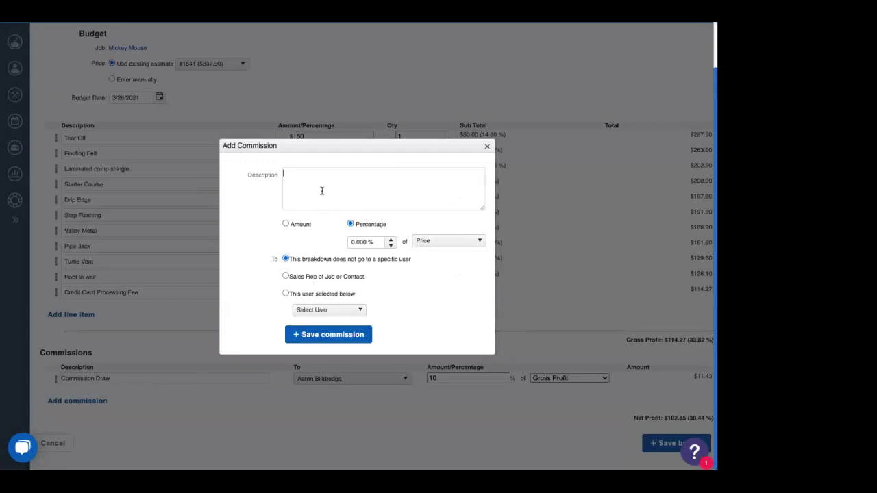
type("Sales Commission")
left_click(318, 277)
Set the sales commission to 7% of Gross Profit and save the commission.
left_click(360, 244)
key("BackSpace")
type("7")
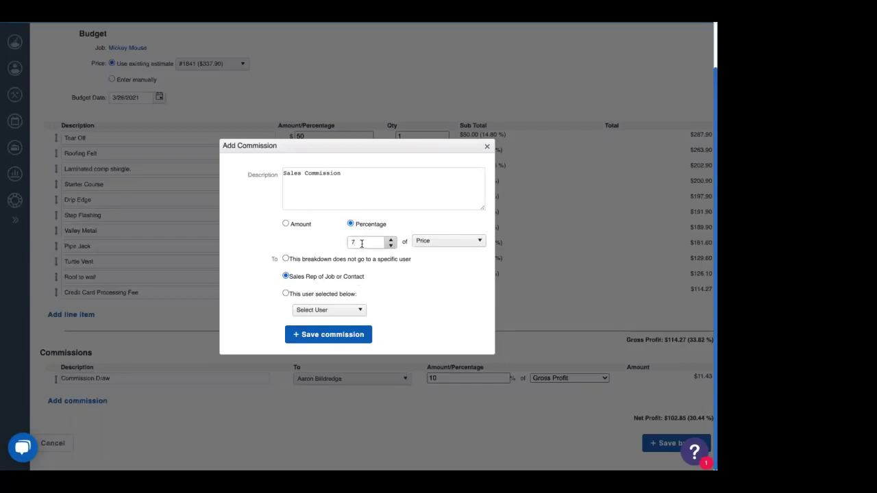
left_click(369, 279)
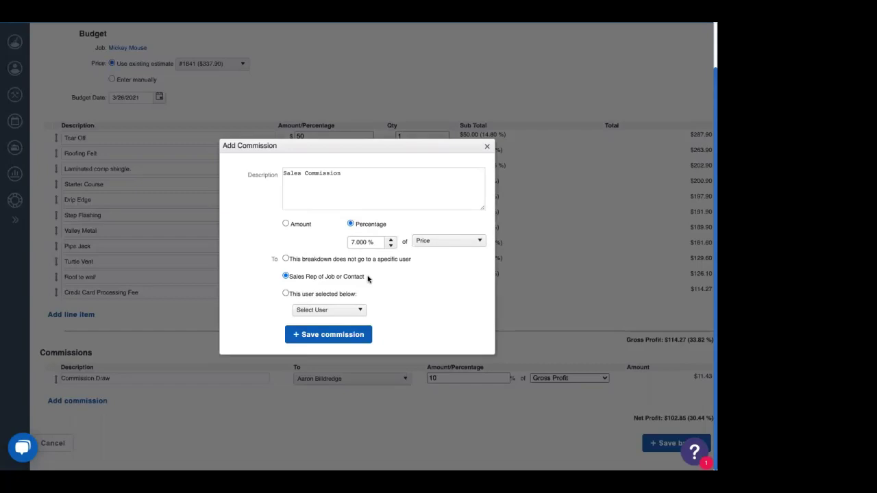
left_click(423, 243)
left_click(426, 266)
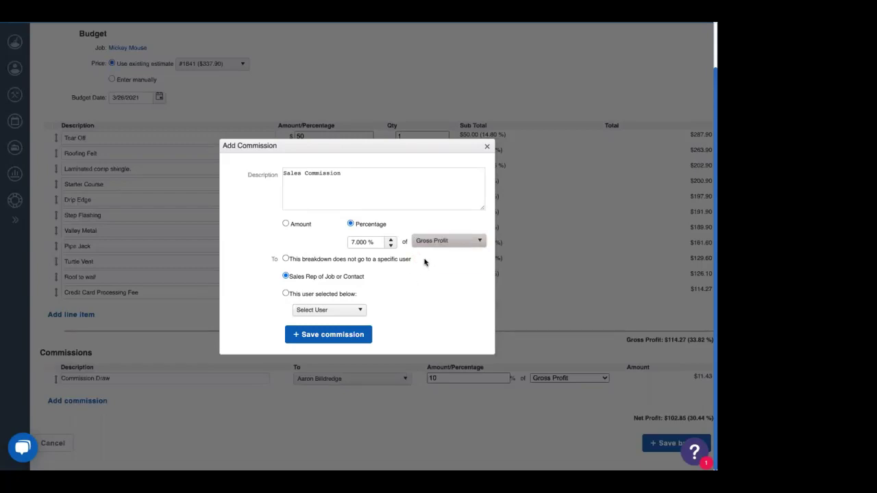
left_click(338, 335)
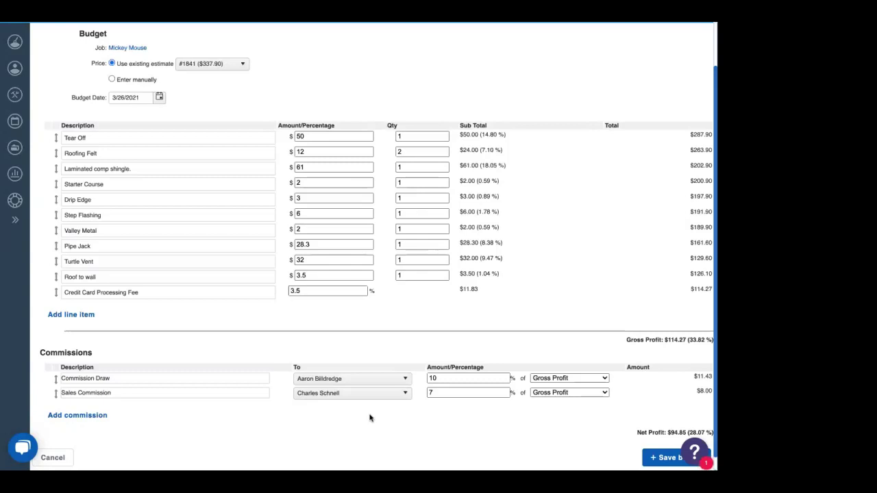
Review the budget's line items and commissions, and save the budget.
scroll(369, 420, "up", 2)
scroll(369, 421, "down", 2)
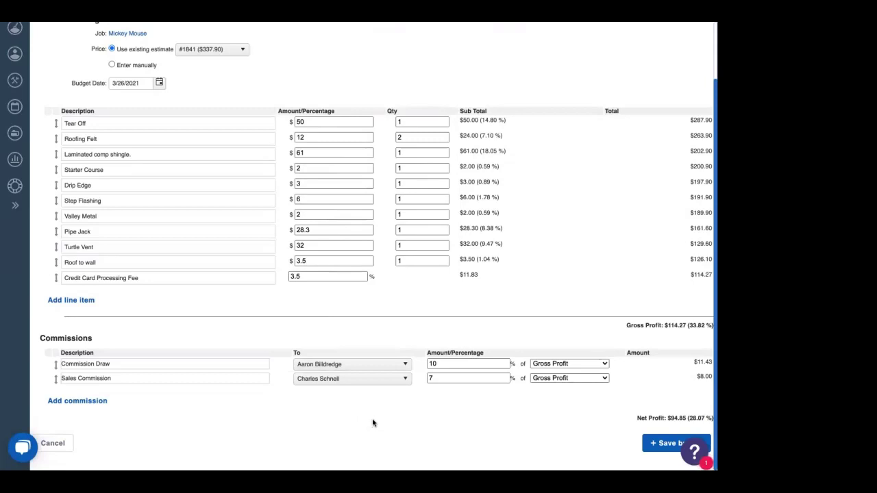
left_click(651, 446)
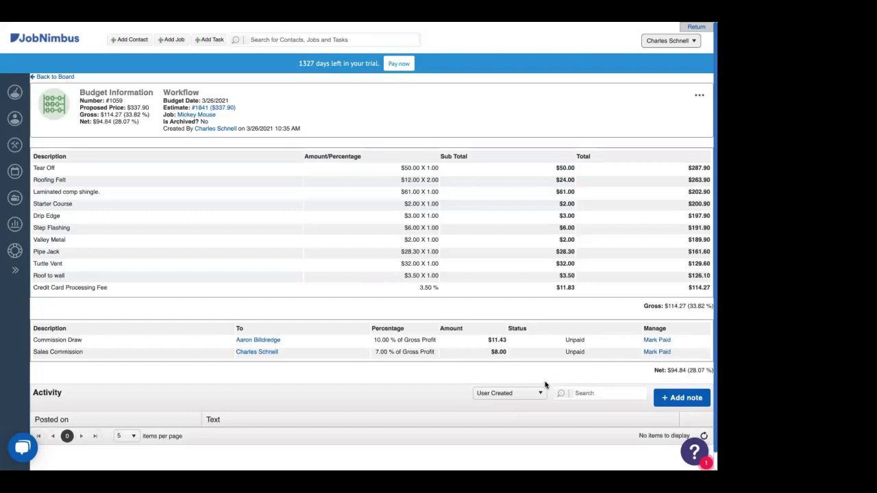
Mark the Commission Draw as paid and set the budget's activity filter to All.
left_click(657, 340)
left_click(526, 395)
left_click(482, 292)
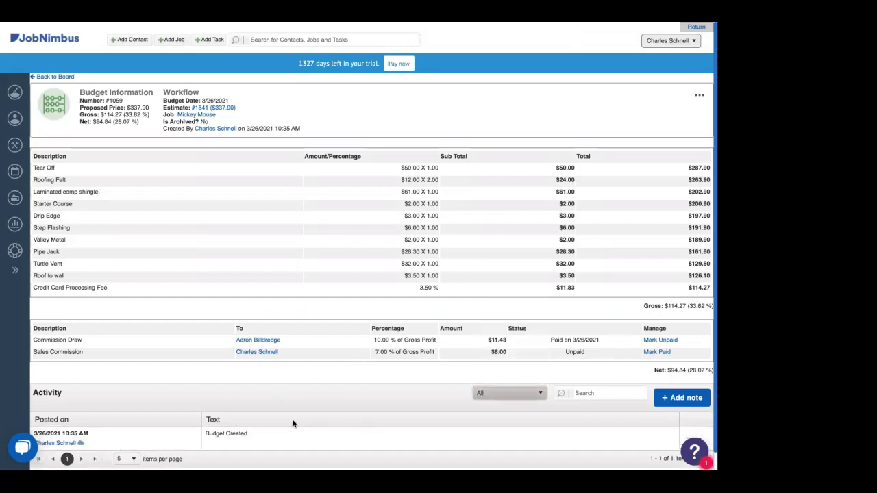
Save a note mentioning the Commission Draw recipient, with the text "we paid your commission, we love you and miss you please come back".
left_click(689, 399)
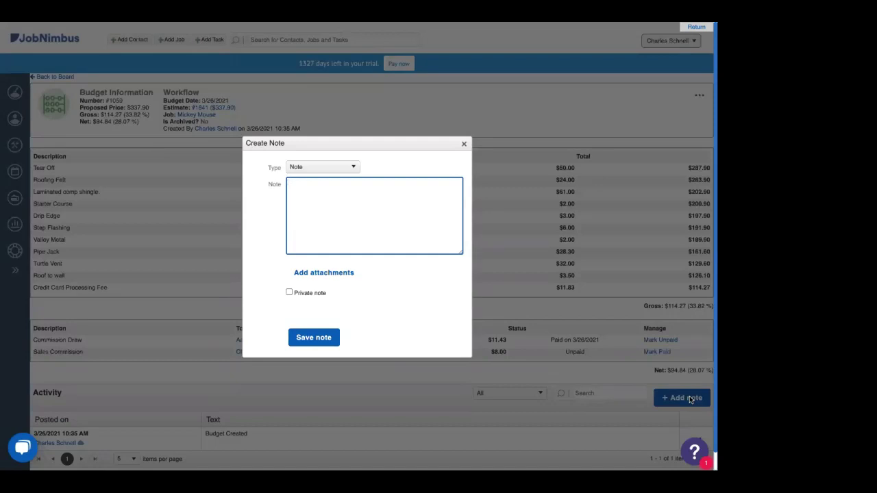
type("@")
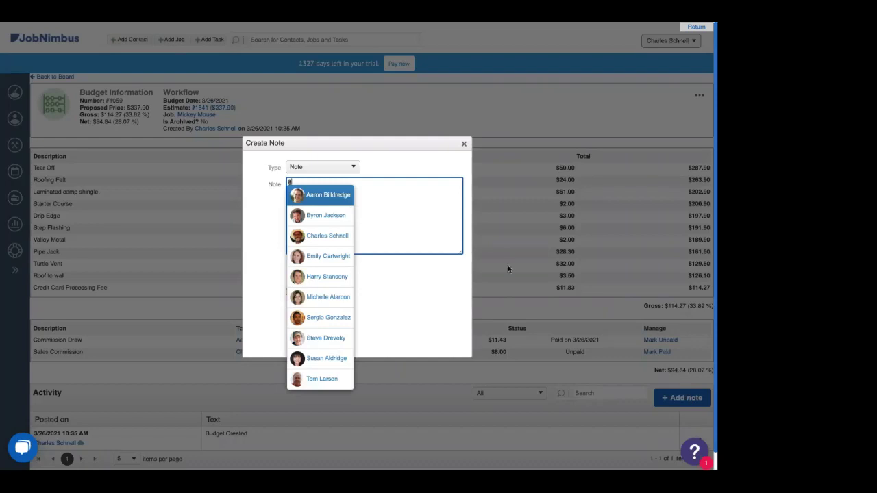
left_click(341, 199)
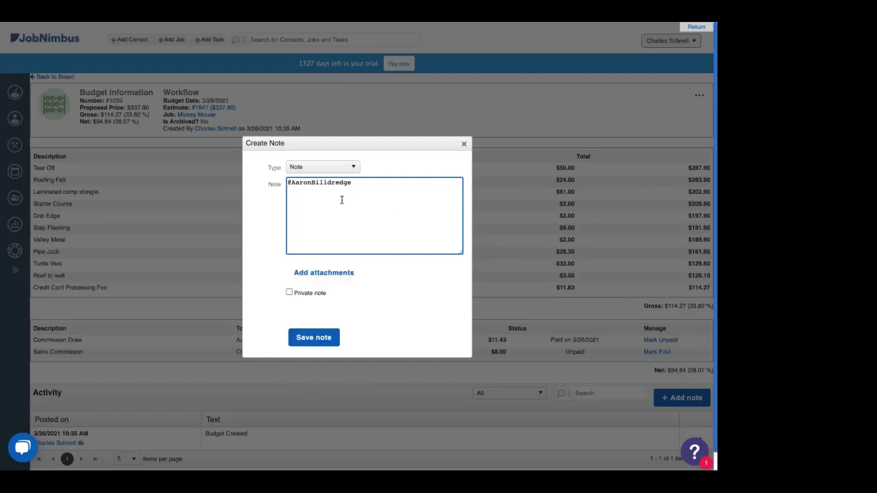
type("we paid your commission, we love")
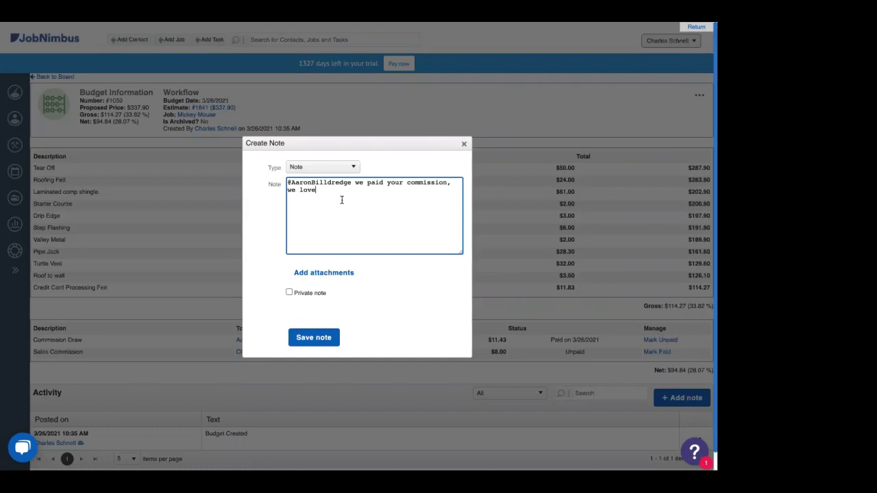
type(" you and miss you plesase come")
left_click(405, 191)
key("BackSpace")
key("BackSpace")
key("BackSpace")
type("ea")
left_click(443, 189)
type("back")
left_click(322, 336)
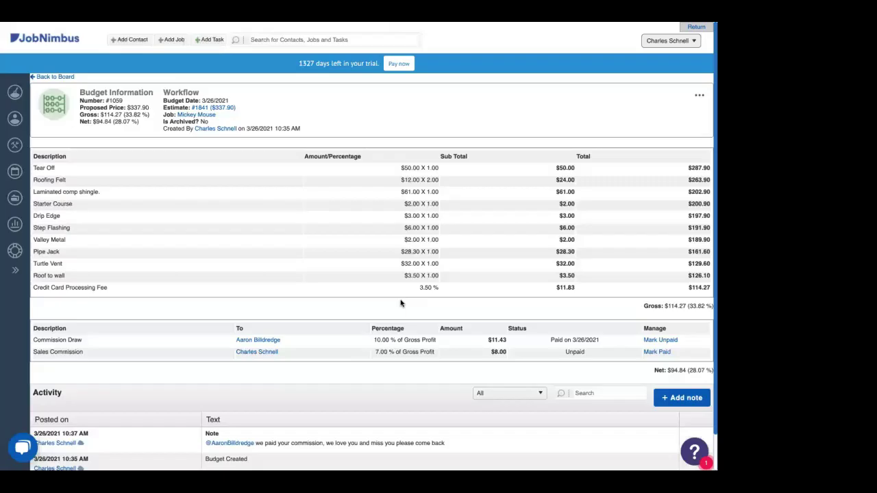
Open the Budget section of the account settings.
scroll(308, 305, "down", 1)
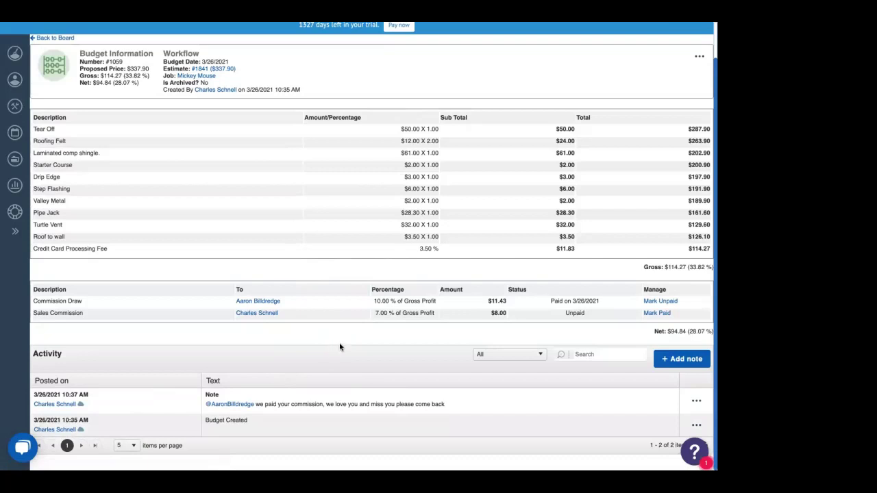
scroll(408, 343, "up", 1)
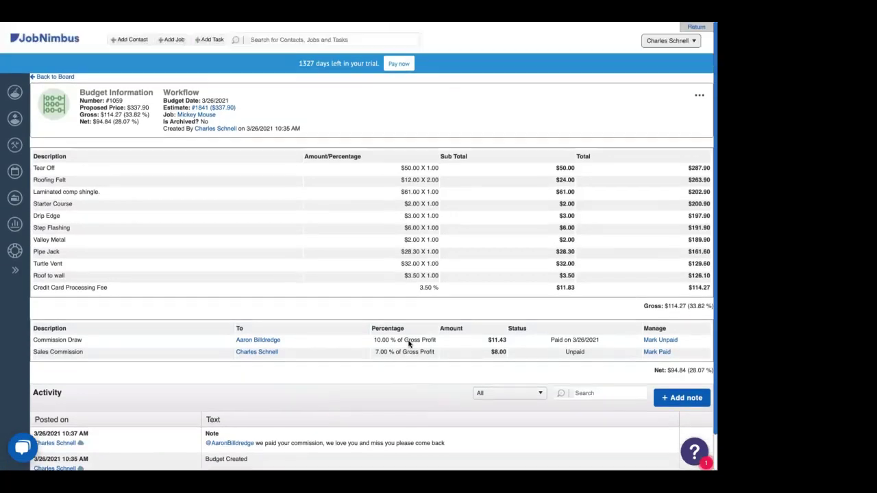
left_click(675, 42)
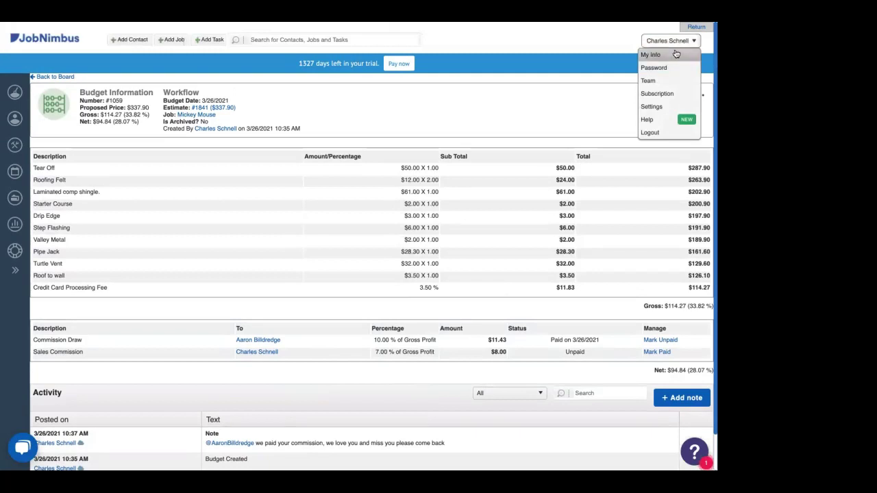
left_click(461, 117)
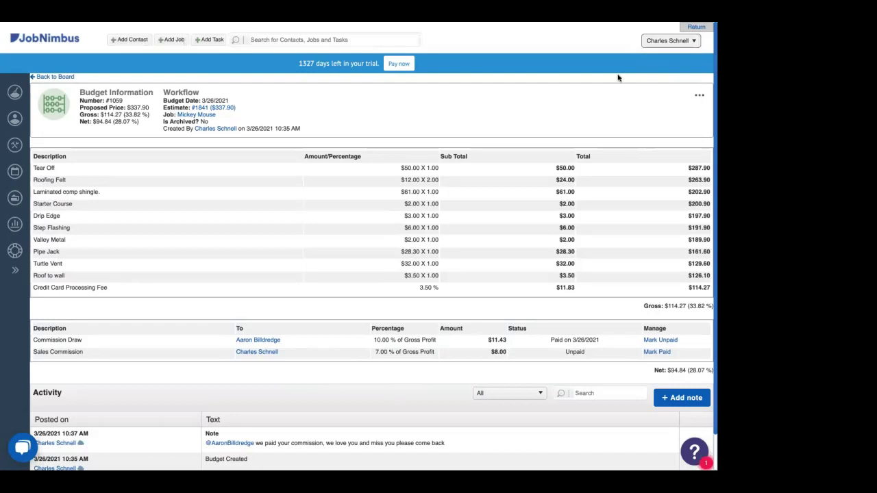
left_click(666, 42)
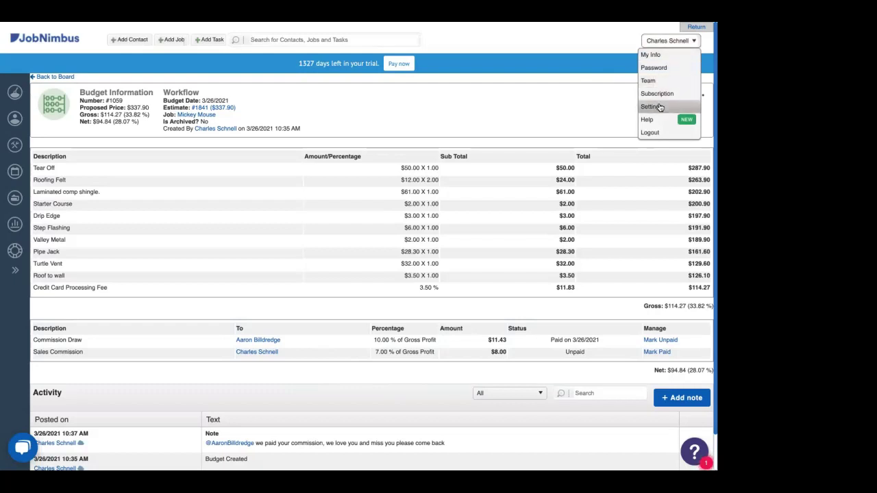
left_click(660, 108)
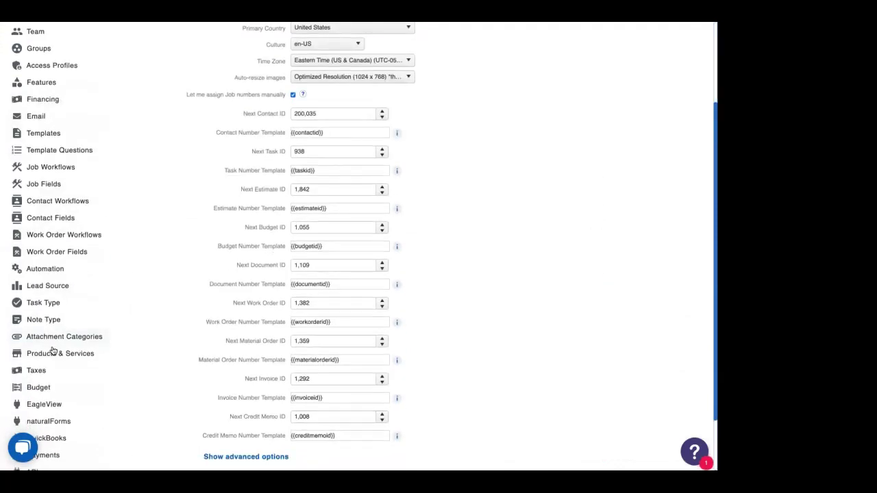
left_click(38, 387)
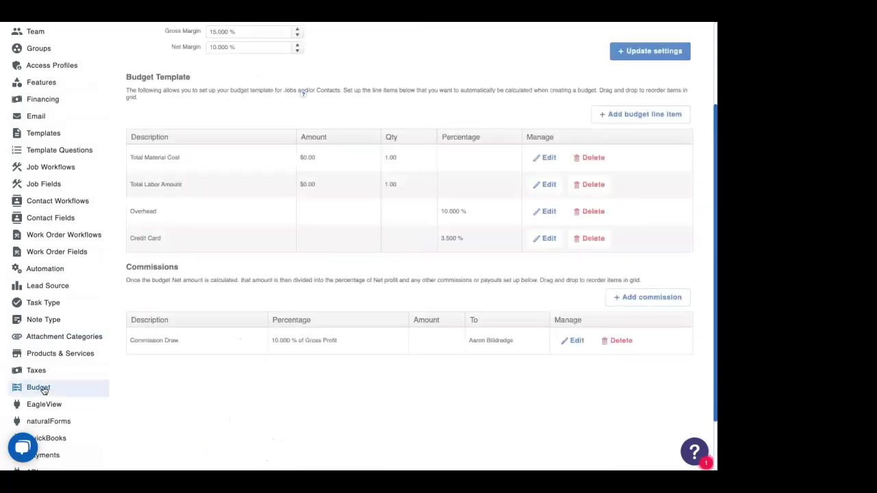
Add a line item called "Extradimensal Insurance" with an amount of $500 to the budget template and save it.
scroll(304, 128, "up", 2)
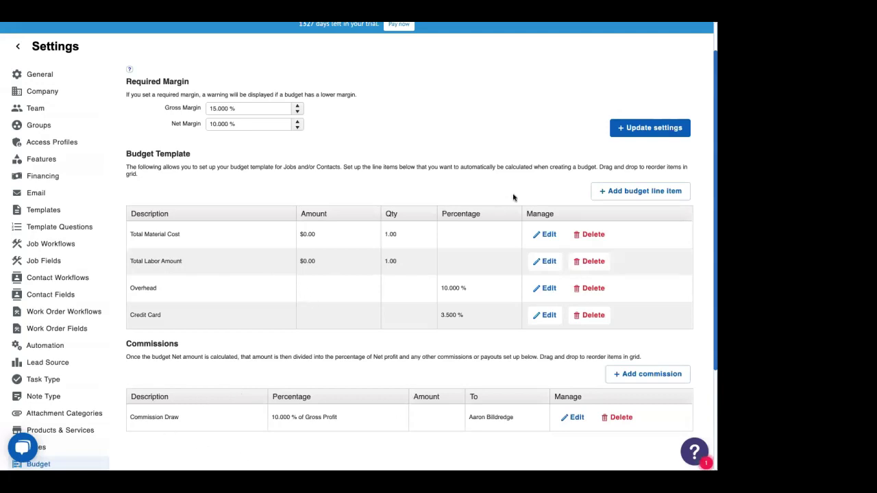
left_click(648, 193)
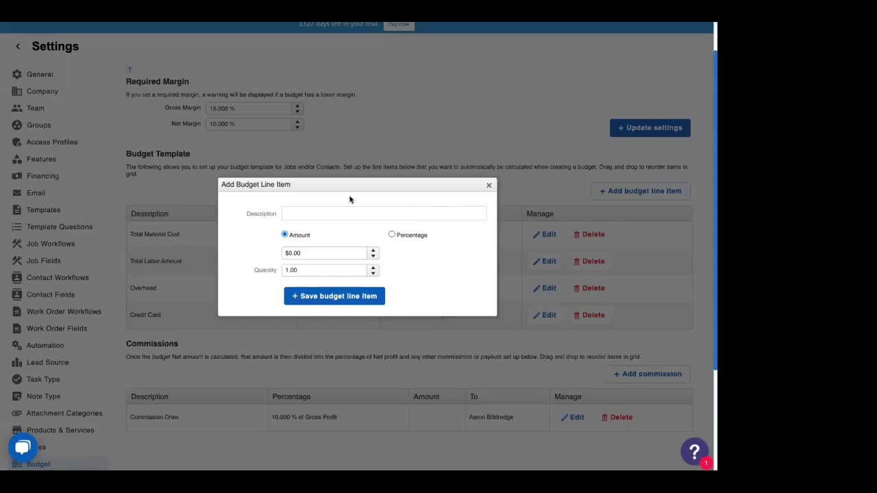
left_click(316, 213)
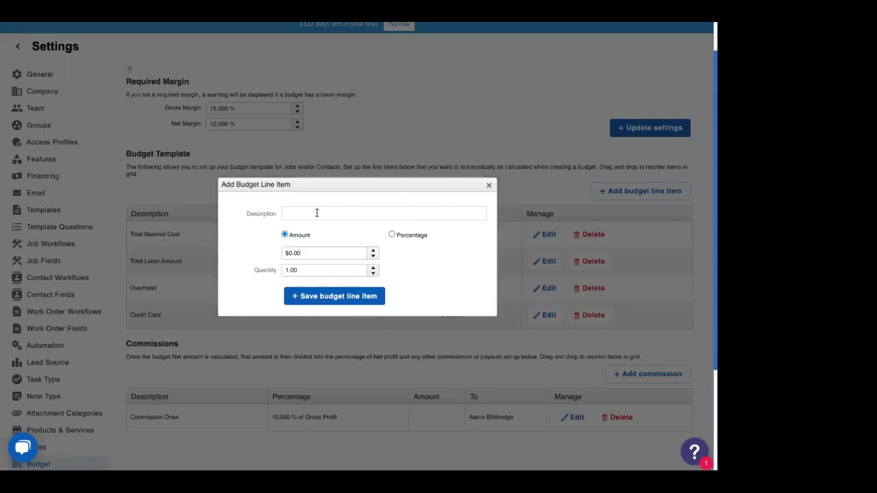
type("16")
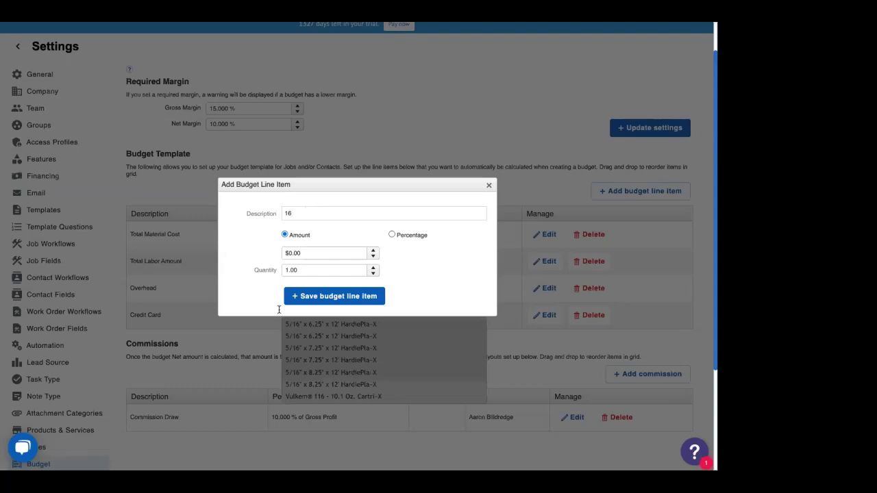
key("BackSpace")
key("BackSpace")
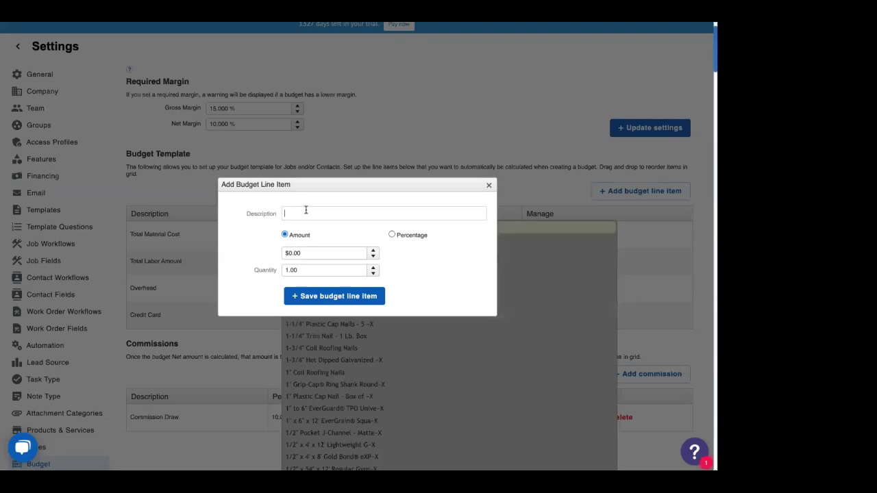
type("E")
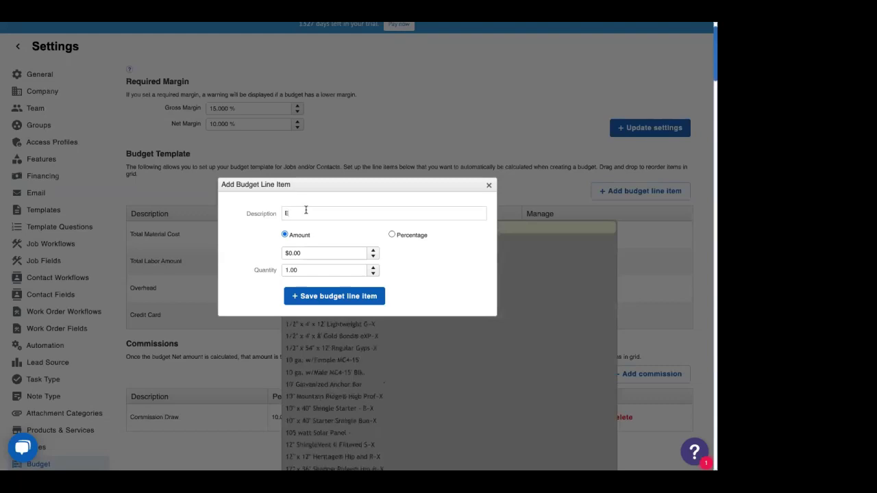
type("xtradimensal Ins")
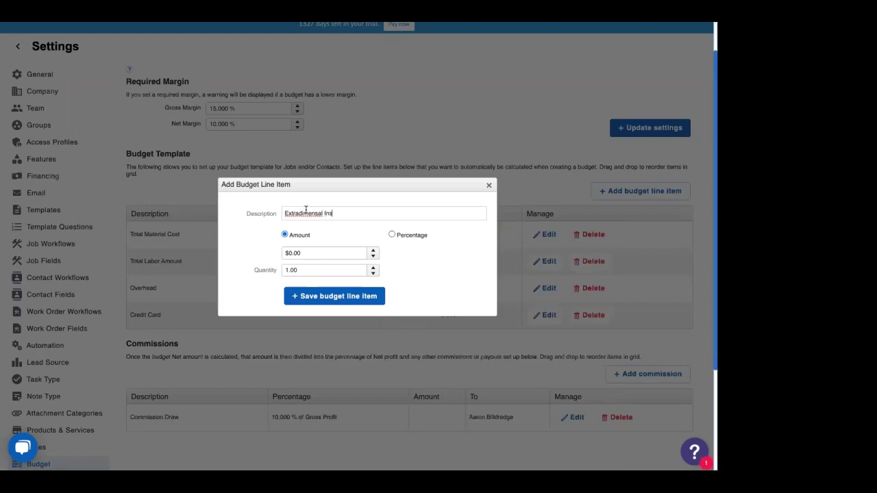
type("urance")
left_click(315, 253)
type("500")
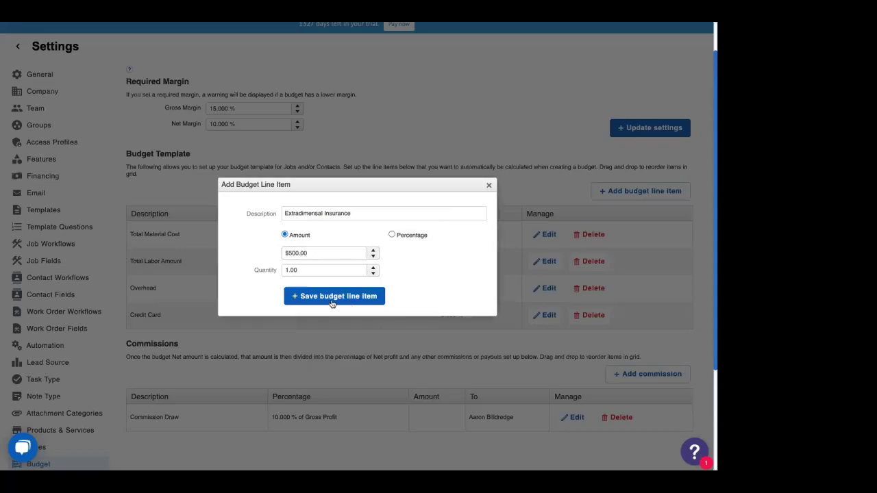
left_click(323, 296)
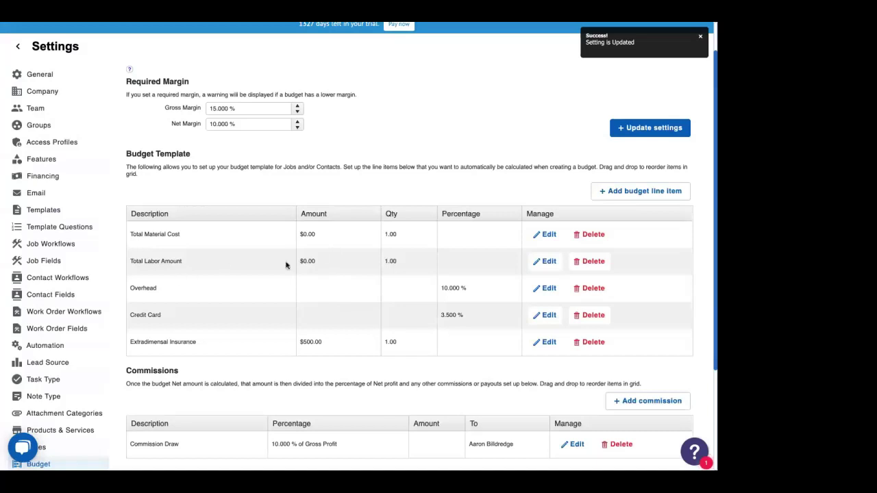
Find the Mickey Mouse job by searching for "micke" and start a new budget in its financials.
scroll(302, 247, "up", 1)
left_click(285, 40)
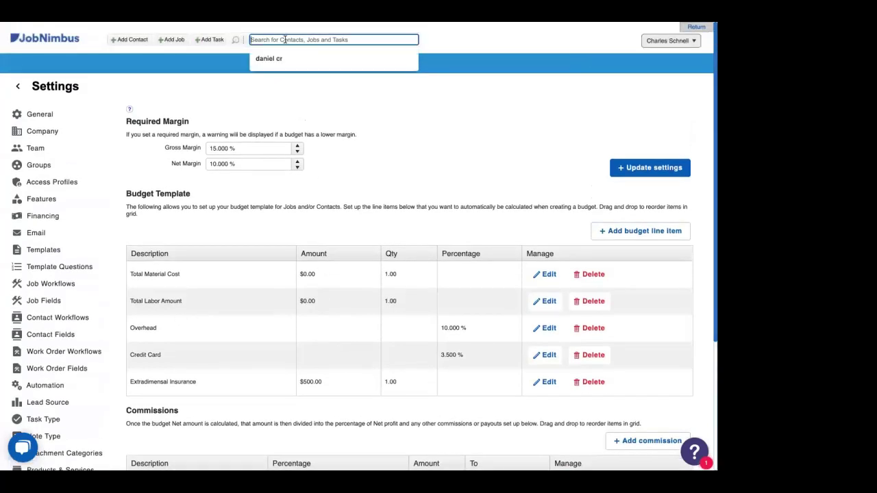
type("micke")
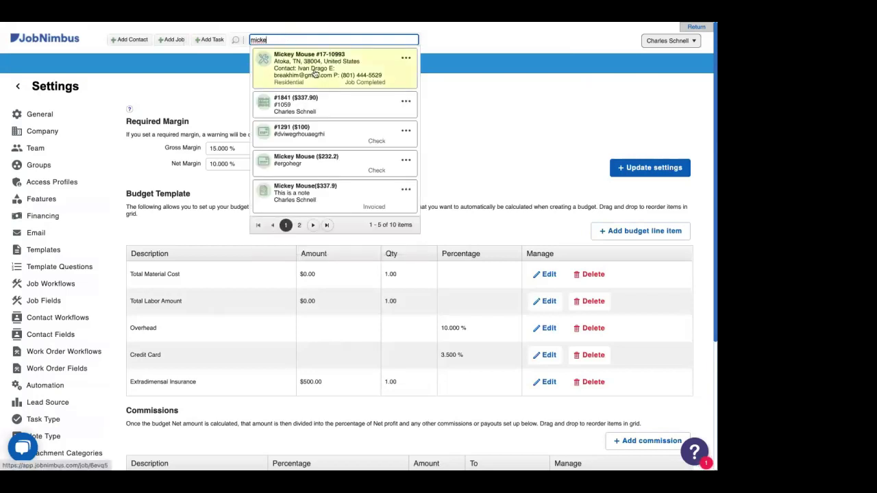
left_click(306, 60)
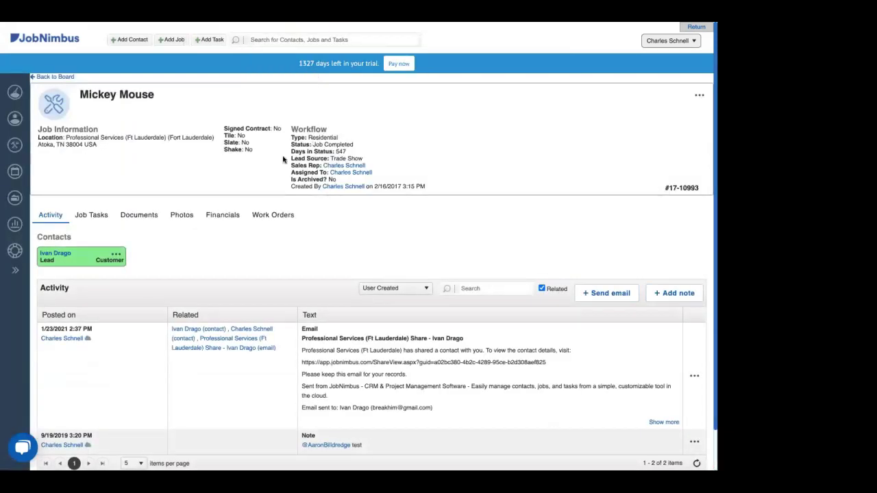
left_click(223, 218)
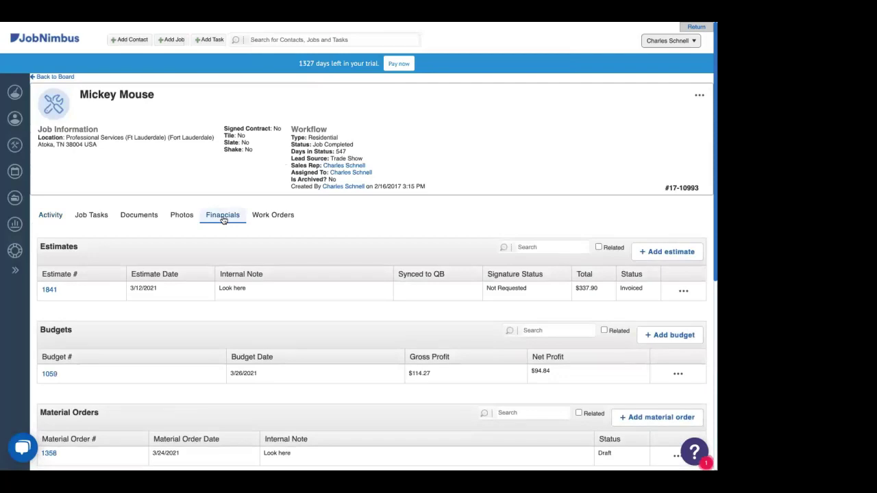
left_click(663, 336)
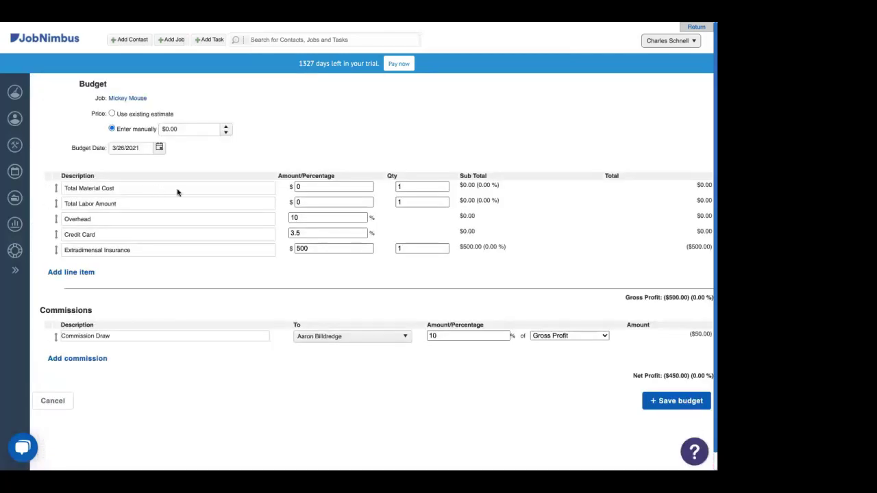
Set the new budget's manually entered price to $2,000,000.
left_click(183, 129)
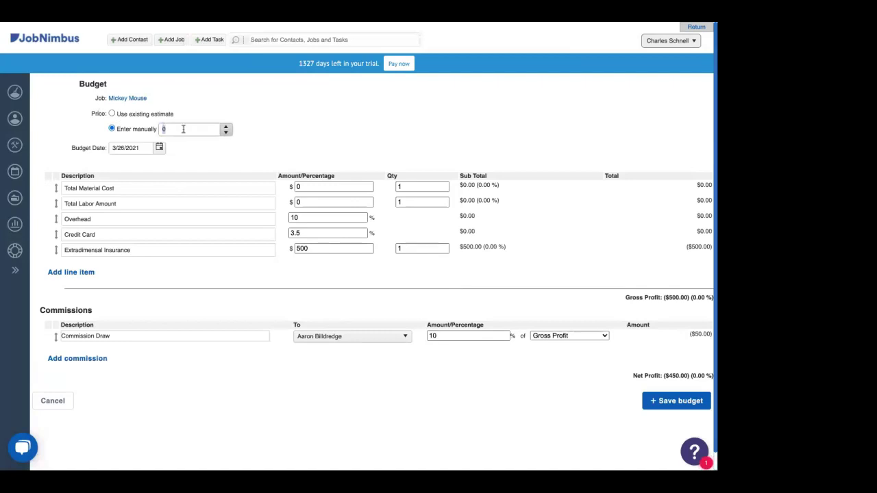
type("2,000,00")
type("0")
left_click(289, 148)
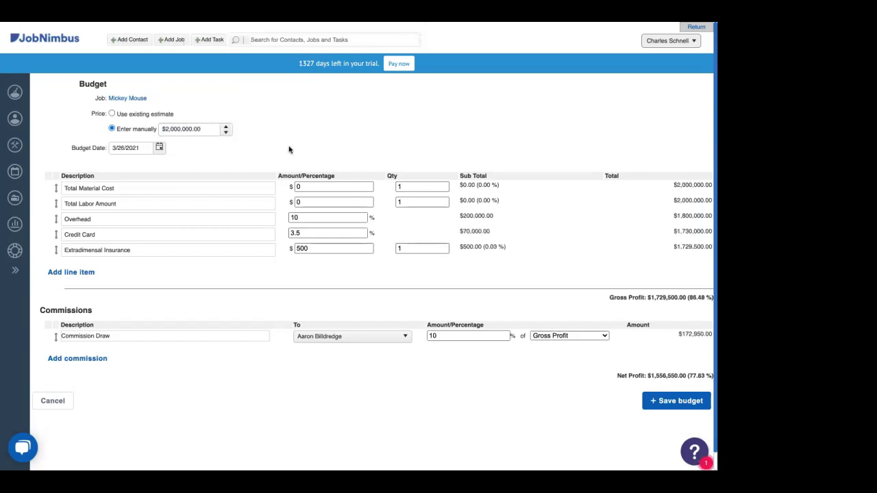
Set Total Material Cost to $500,000 and Total Labor Amount to $250,000, and save the budget.
left_click(328, 186)
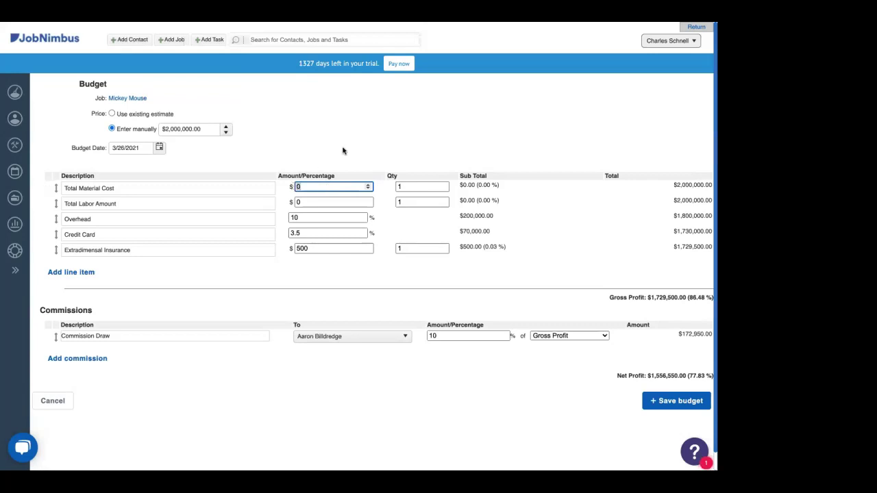
type("500000")
left_click(325, 202)
left_click_drag(325, 201, 292, 203)
type("25")
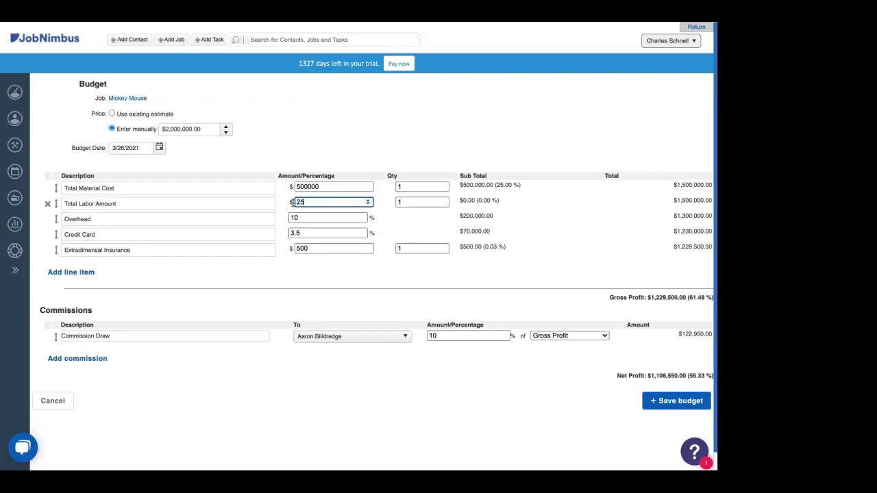
type("0000")
left_click(404, 235)
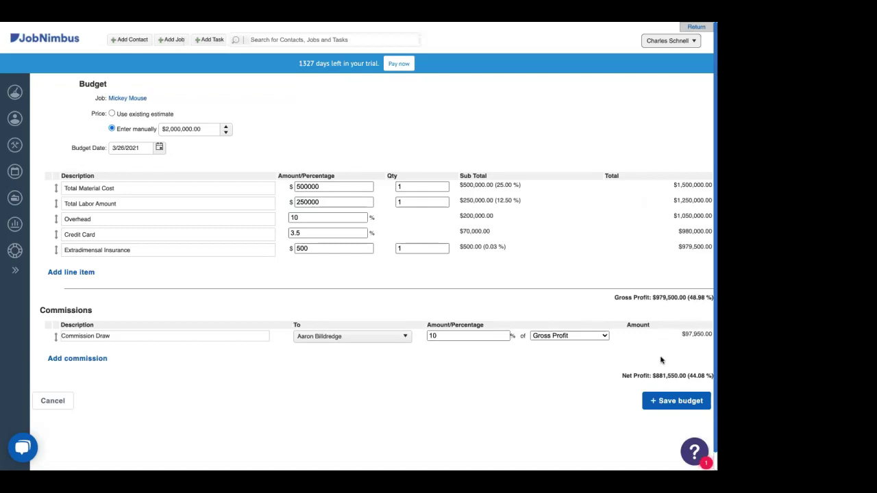
left_click(682, 403)
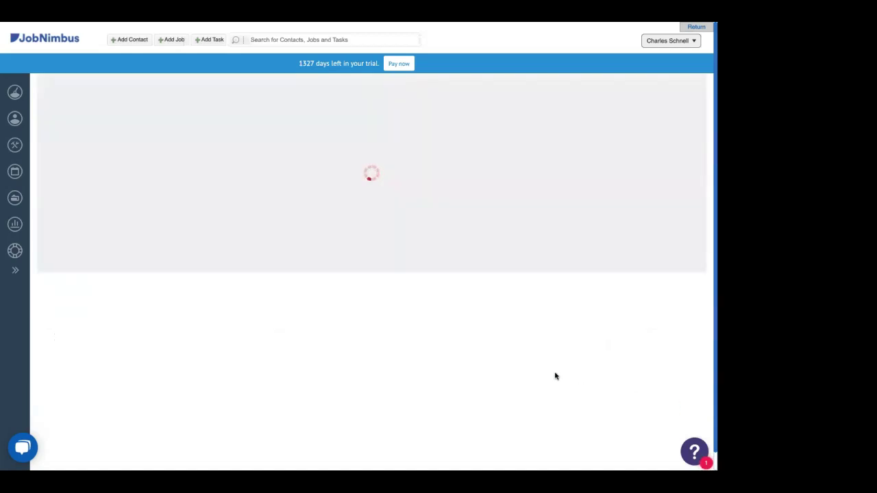